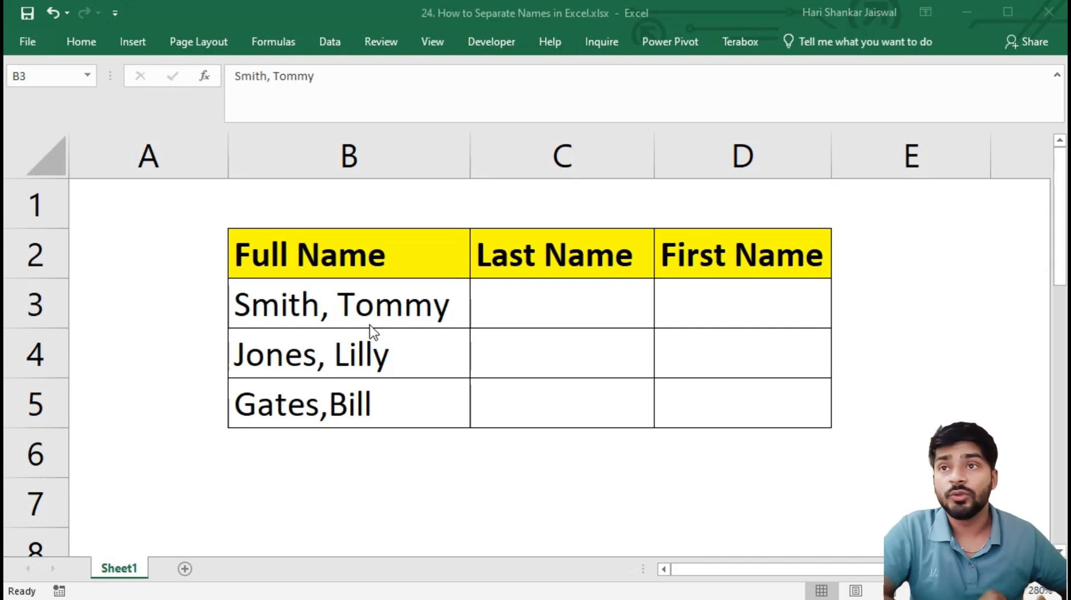
left_click(368, 304)
left_click(351, 256)
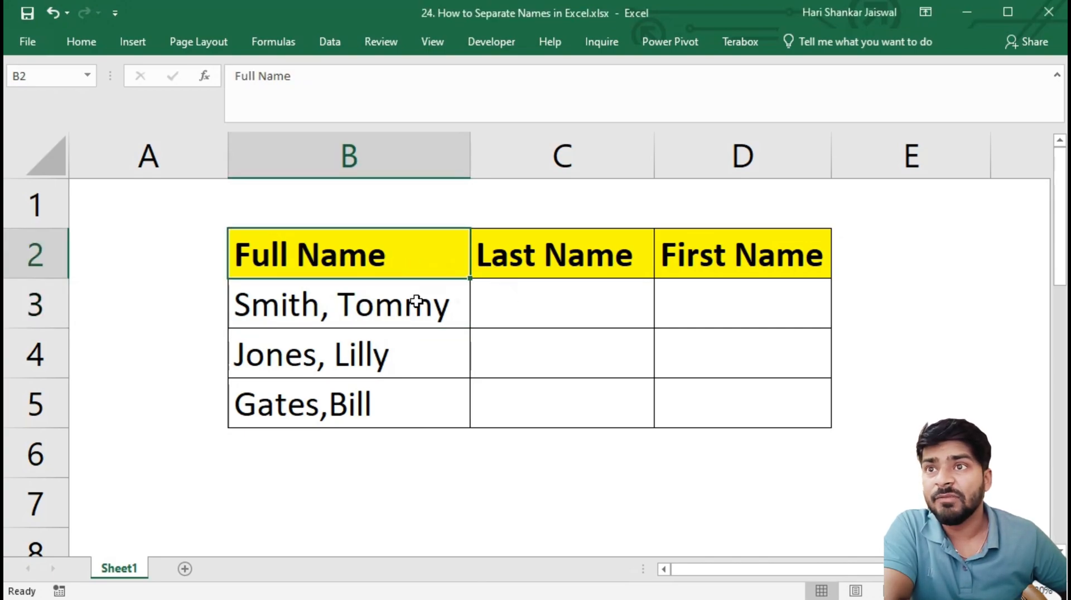
left_click_drag(344, 307, 432, 356)
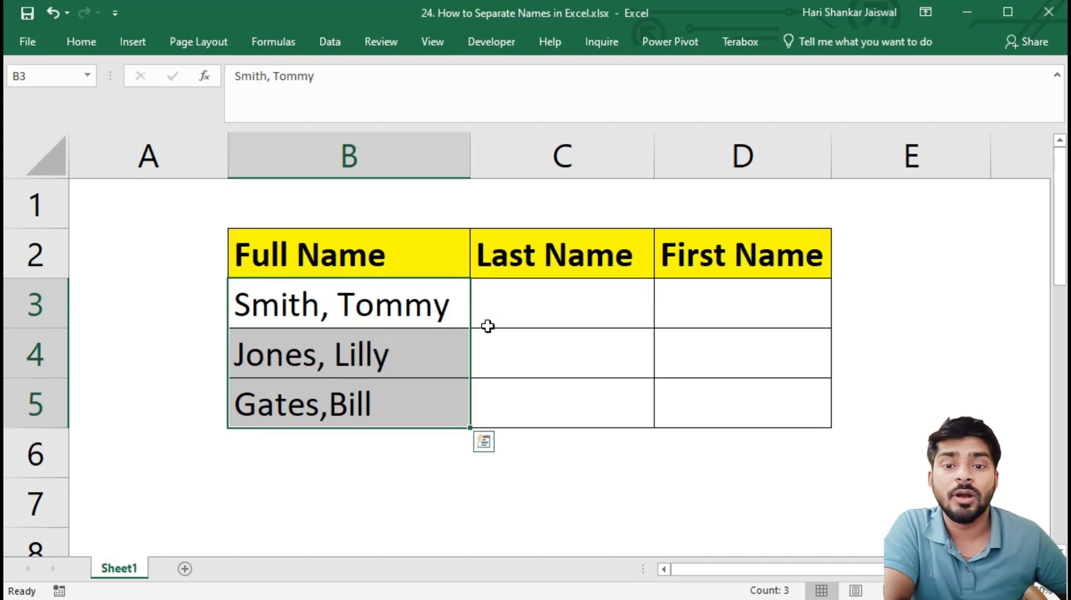
Step: Enter the last name and first name from the first Full Name entry manually in C3 and D3
left_click(528, 300)
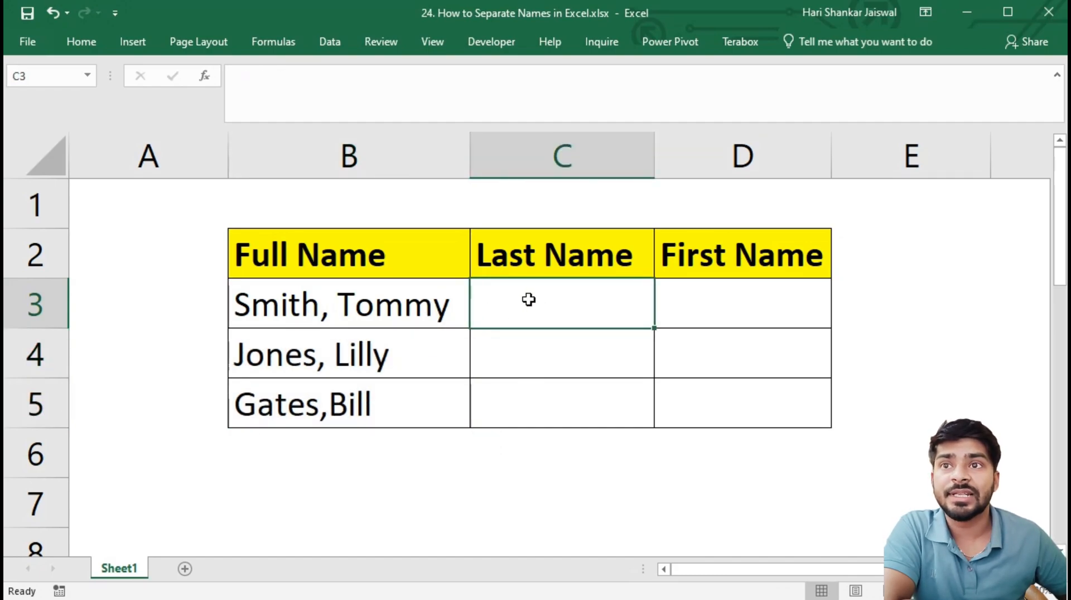
type("Smith")
key("Tab")
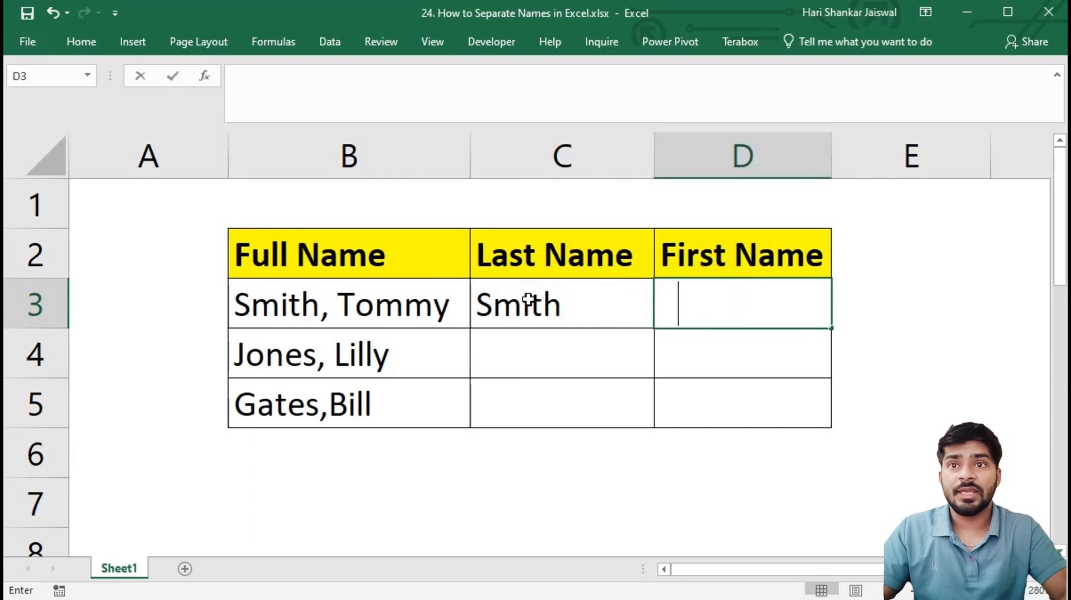
type("Tommy")
key("Return")
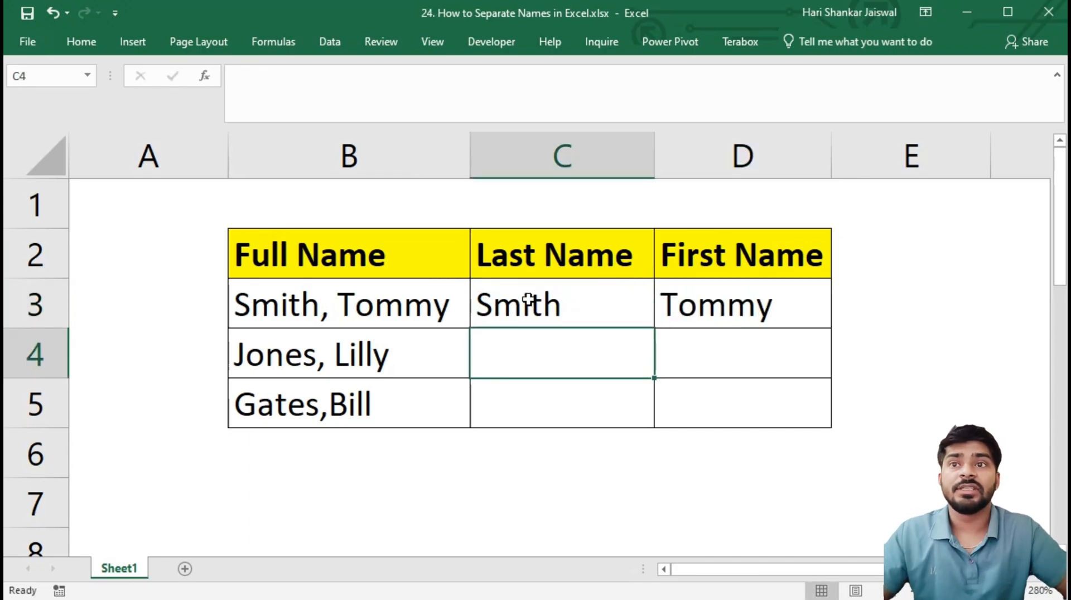
Step: Clear the manually entered last name and first name from C3:D3
left_click(528, 300)
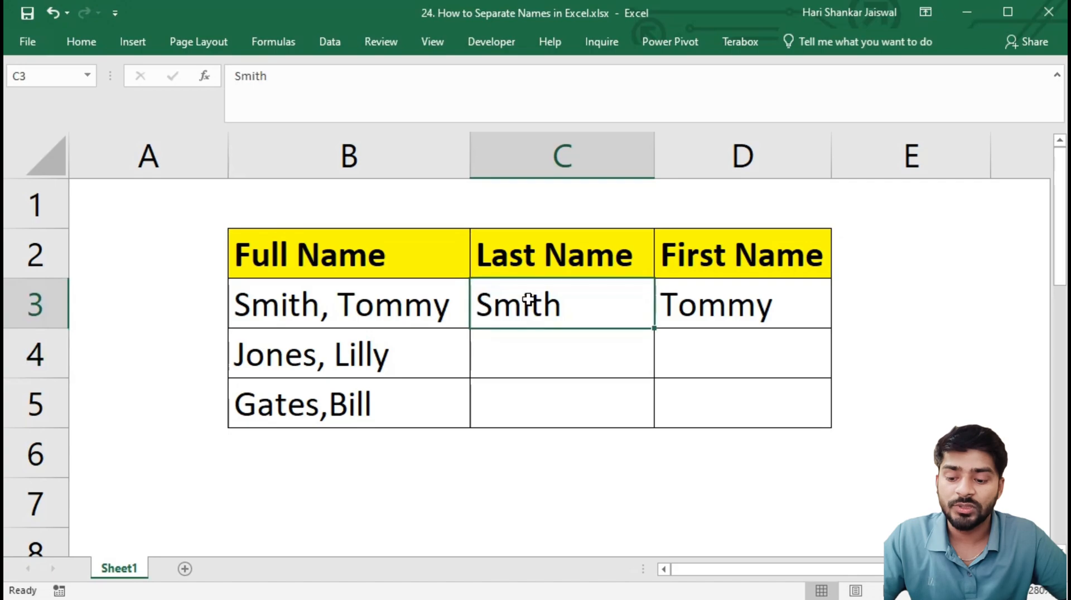
key("shift+Right")
key("Delete")
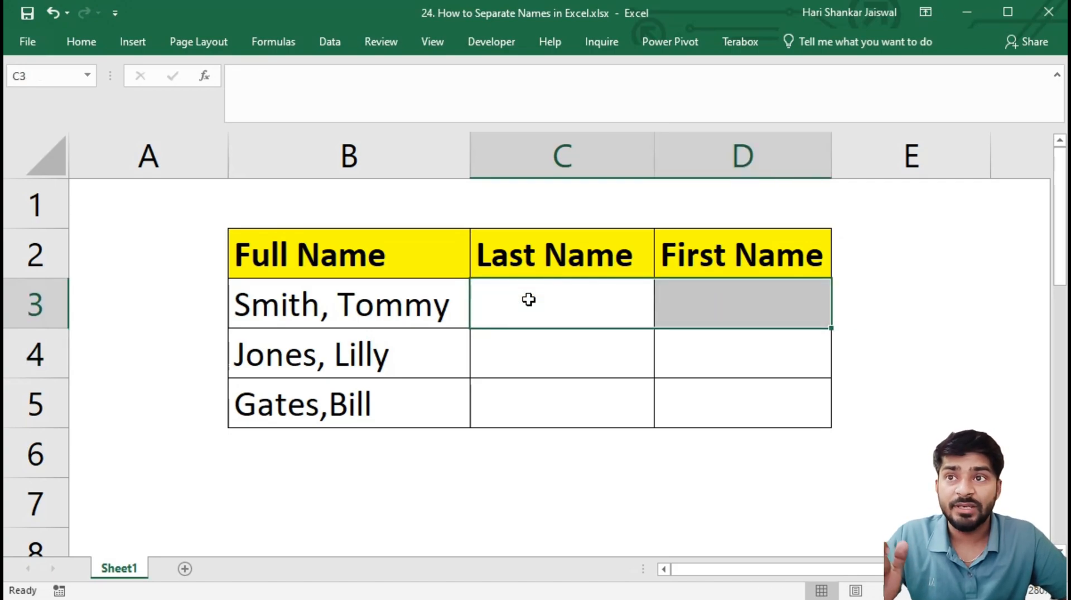
Step: Start Text to Columns on the full names in B3:B5, treating the data as delimited
key("Down")
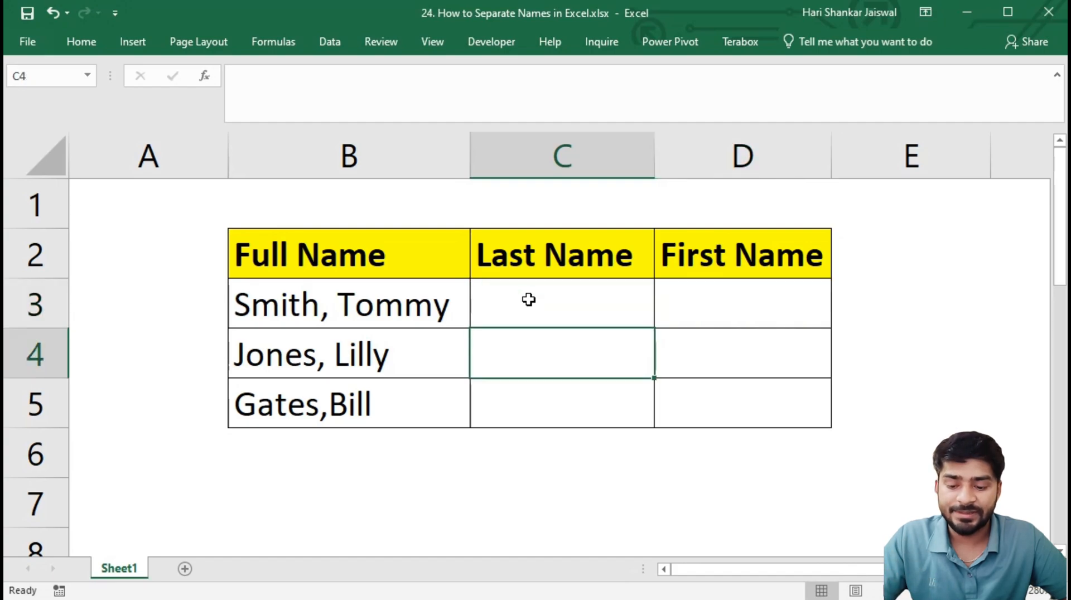
key("Left")
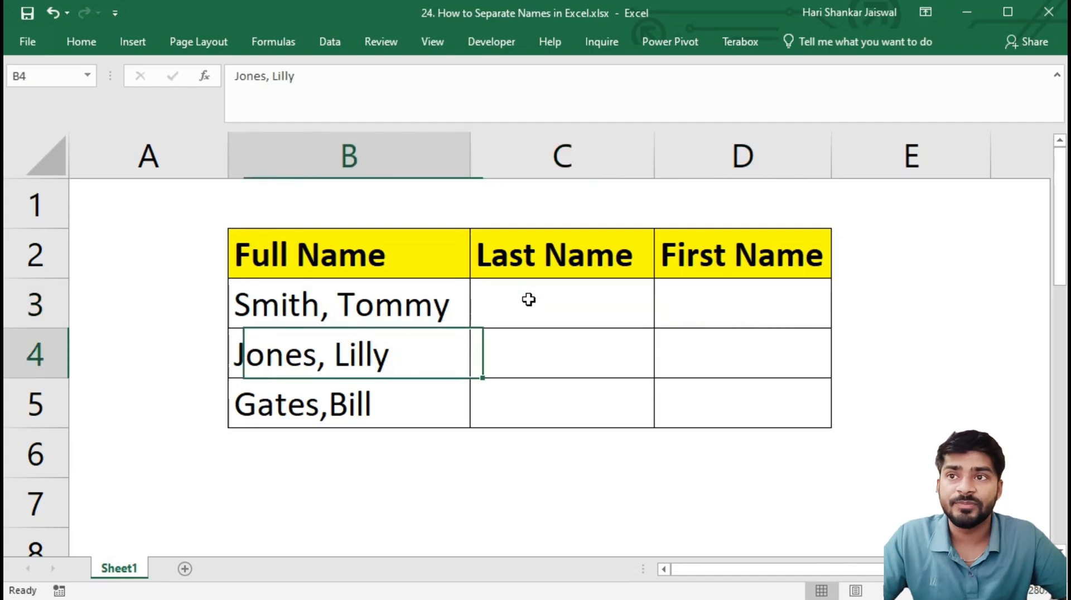
key("Up")
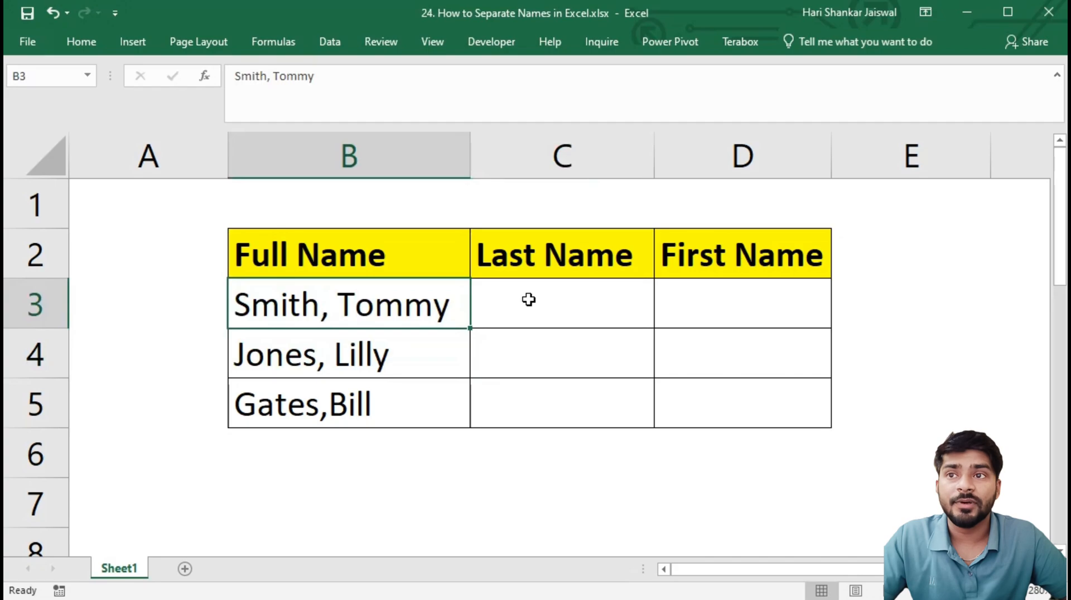
key("shift+Down")
key("shift+Down")
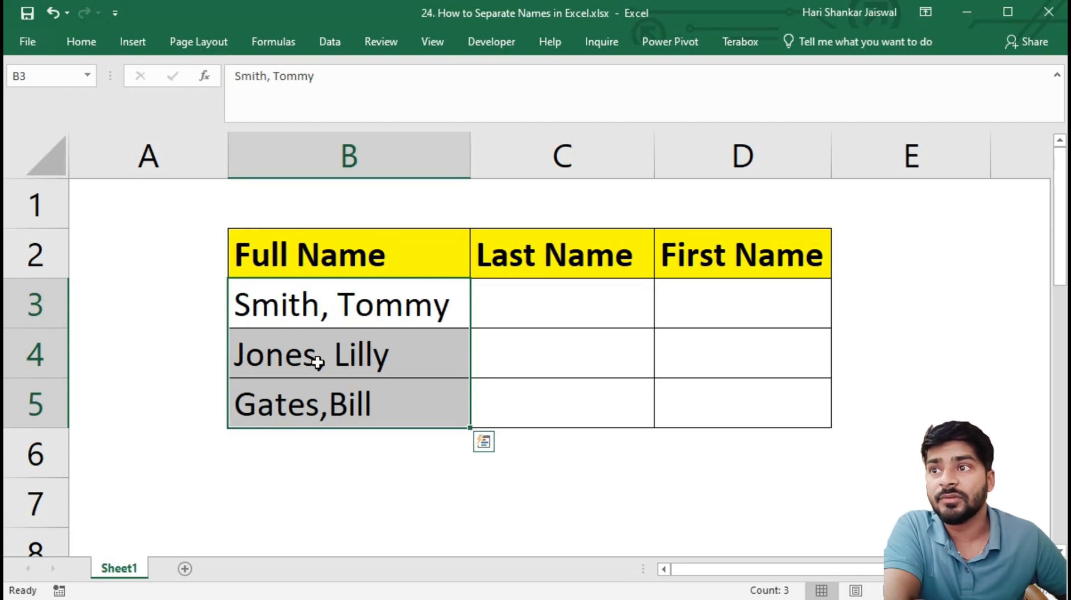
left_click(320, 48)
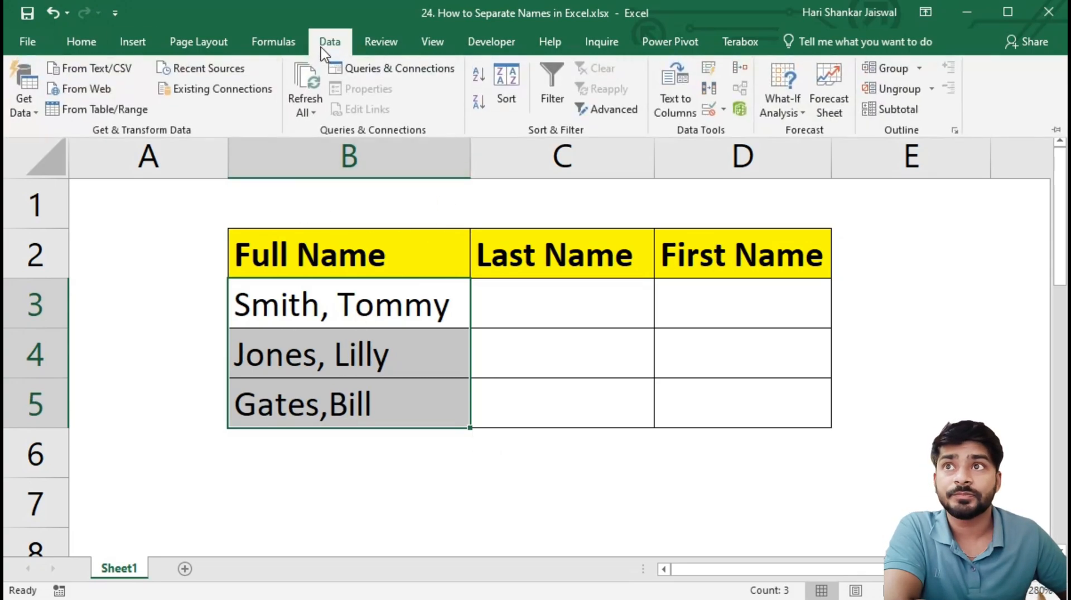
left_click(678, 109)
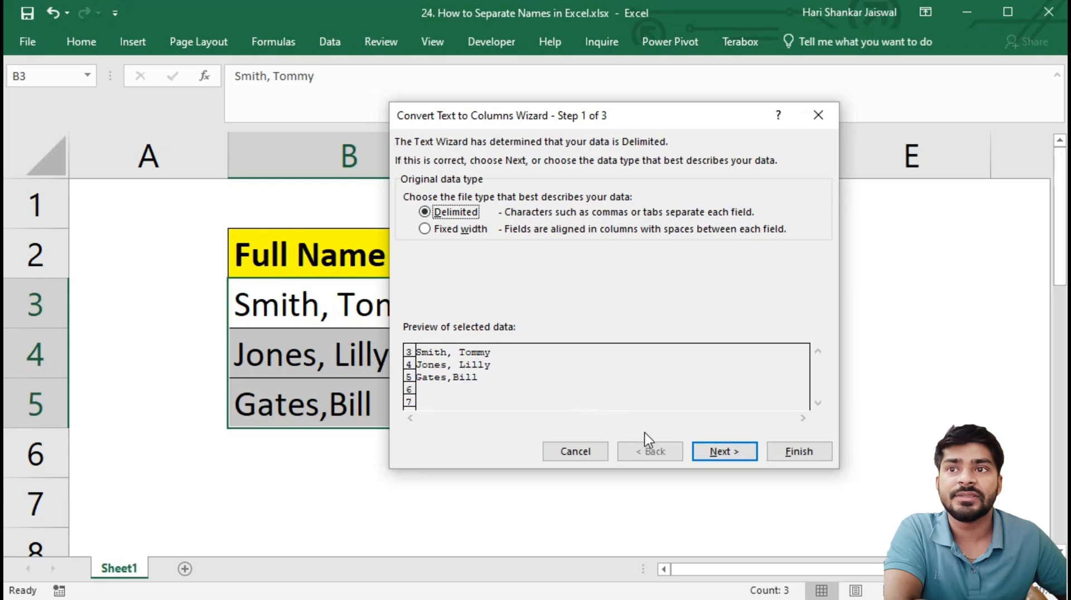
left_click(716, 453)
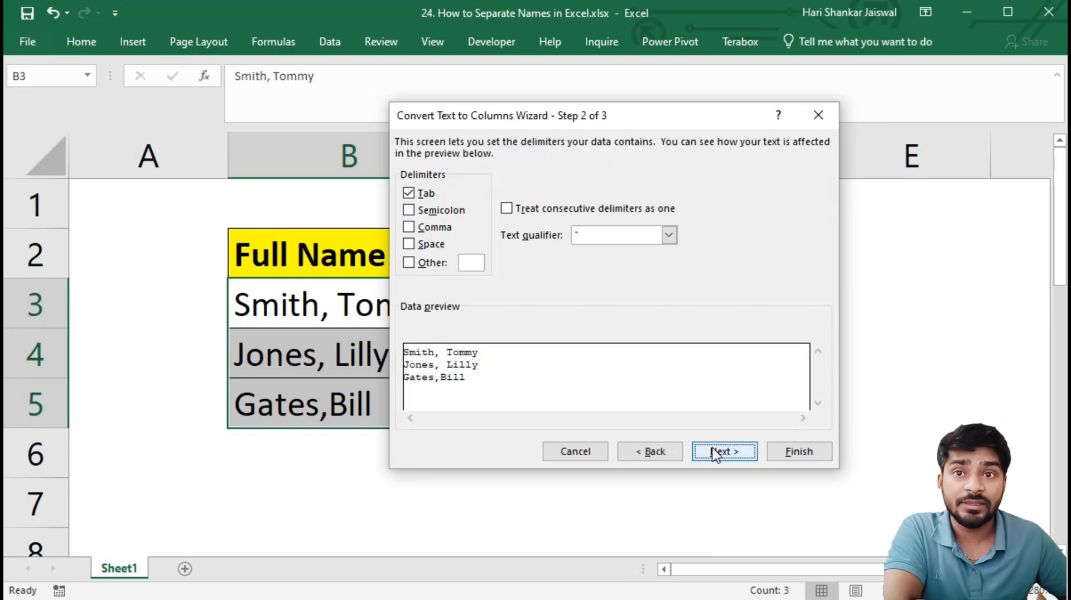
Step: Add Comma and Space as delimiters for splitting the names and proceed to the column format settings
left_click(409, 228)
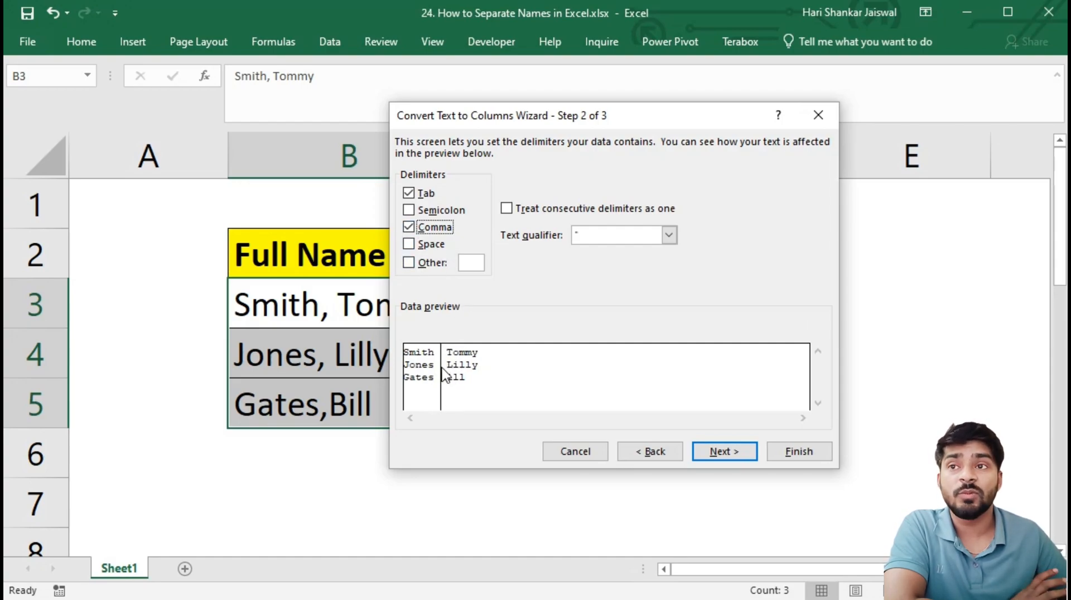
left_click(409, 244)
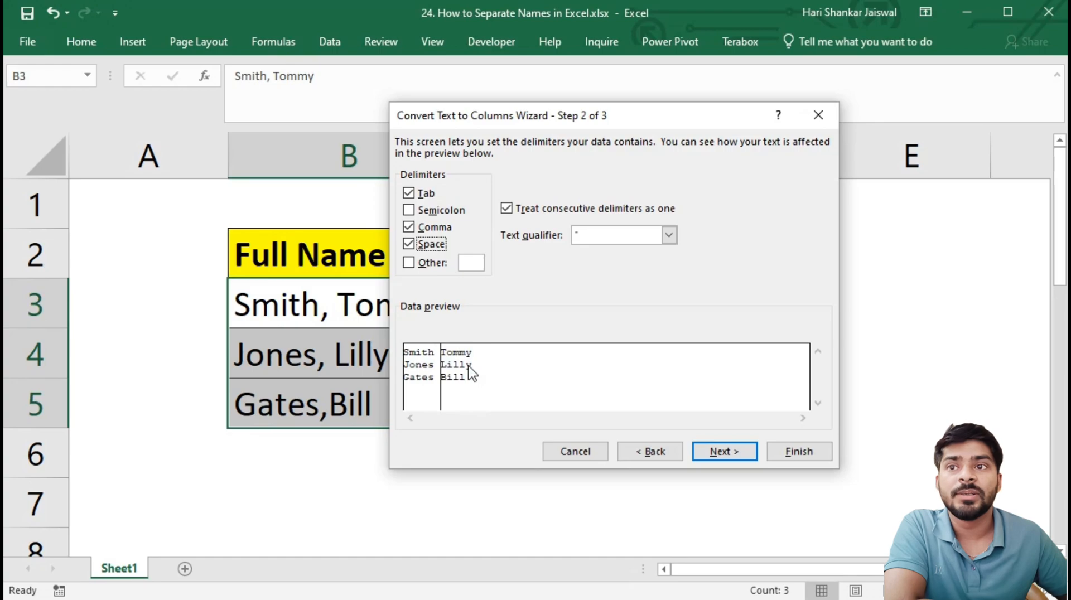
left_click(408, 244)
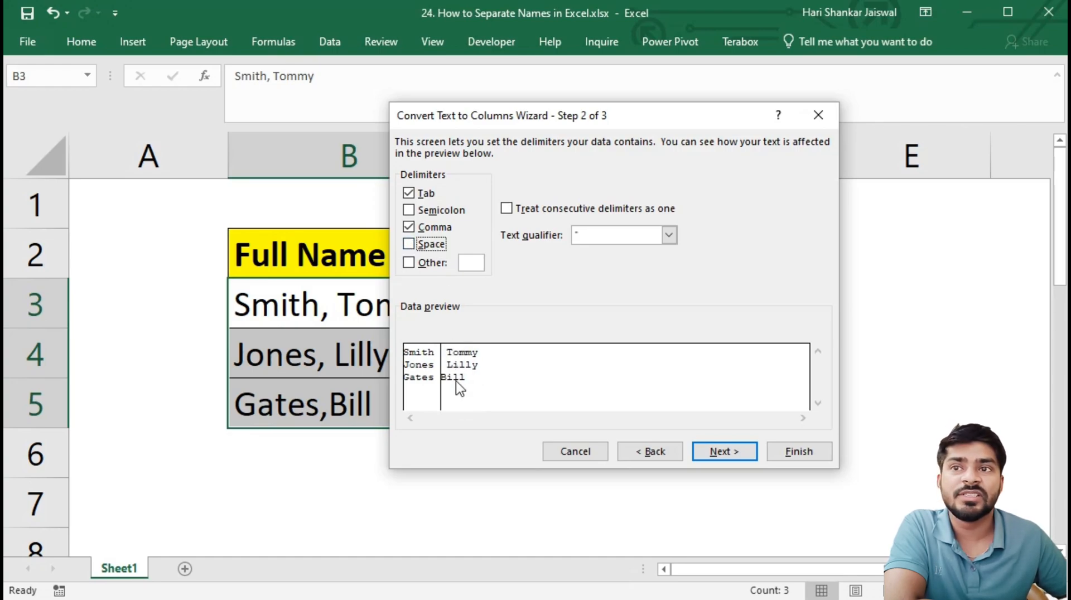
left_click(408, 244)
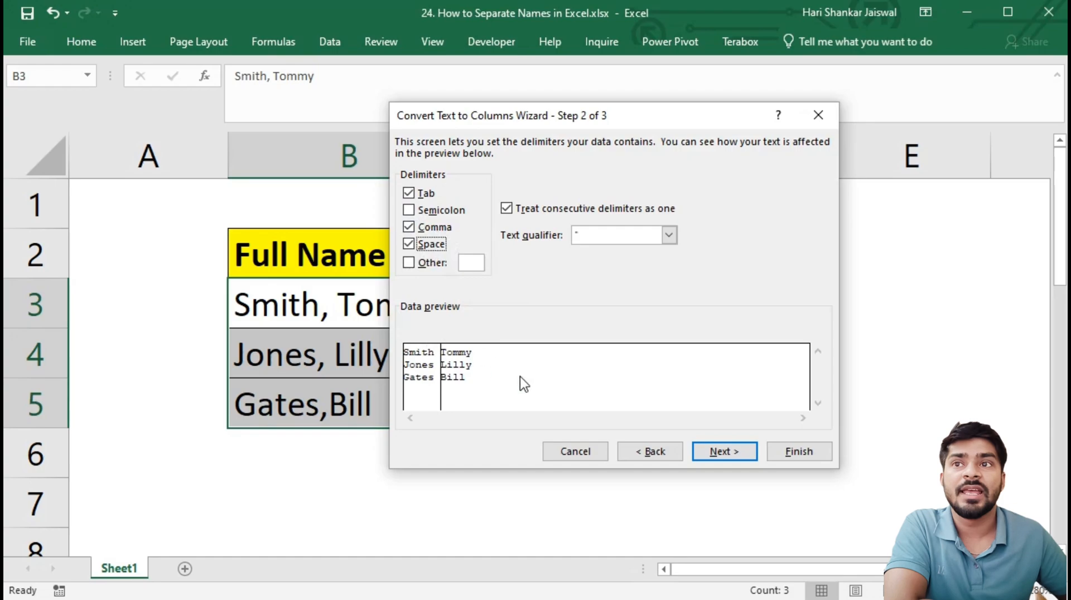
left_click(728, 456)
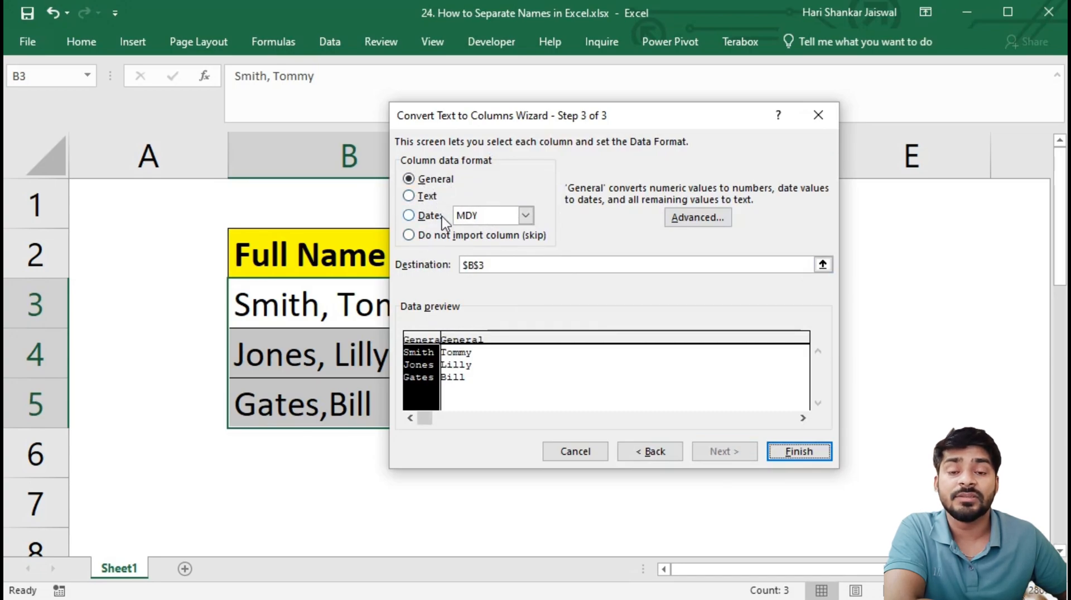
Step: Set the split's destination to $C$3 and finish the conversion, agreeing to replace the existing data
left_click_drag(462, 105, 685, 119)
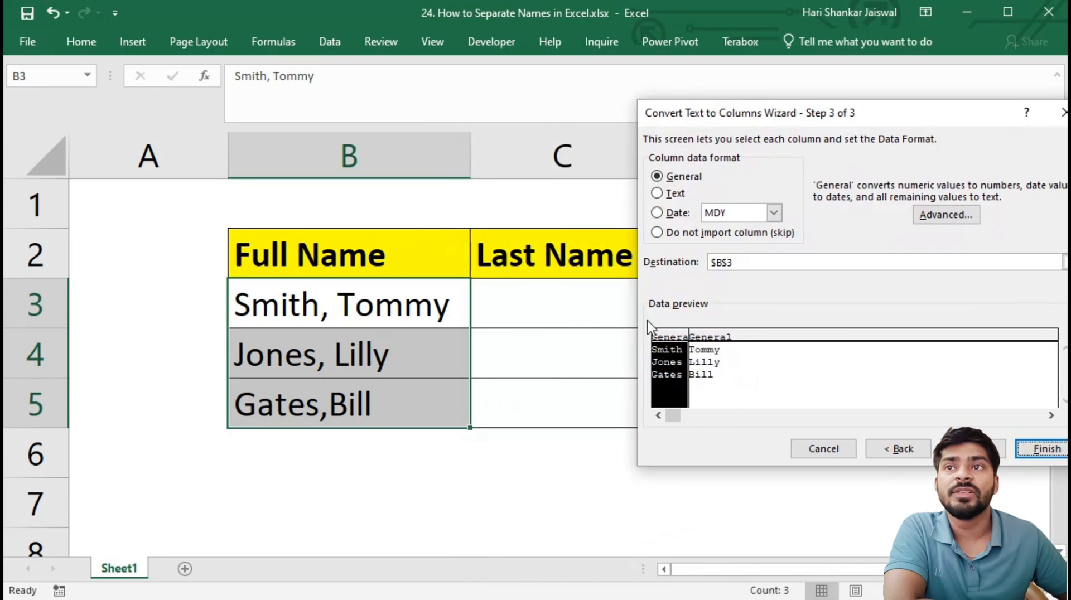
left_click(723, 262)
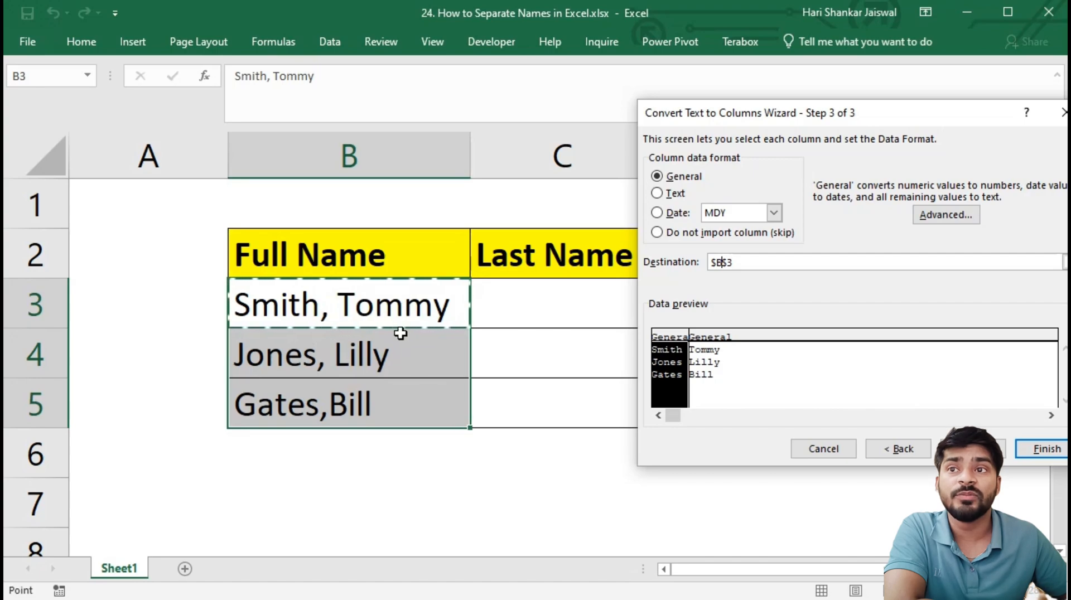
left_click_drag(788, 112, 163, 120)
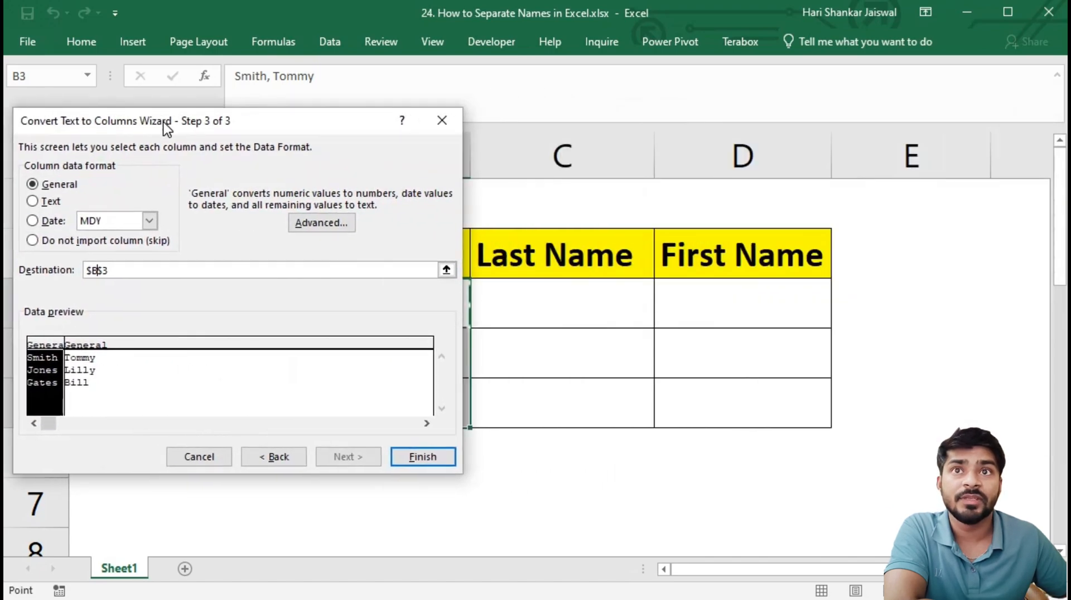
left_click_drag(121, 266, 18, 254)
key("BackSpace")
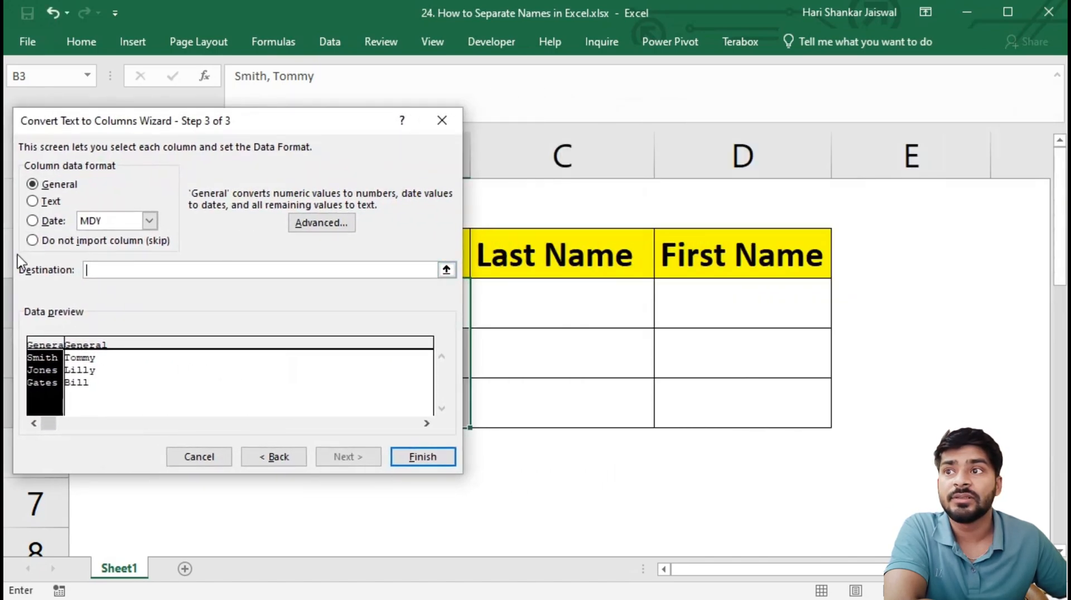
left_click(582, 323)
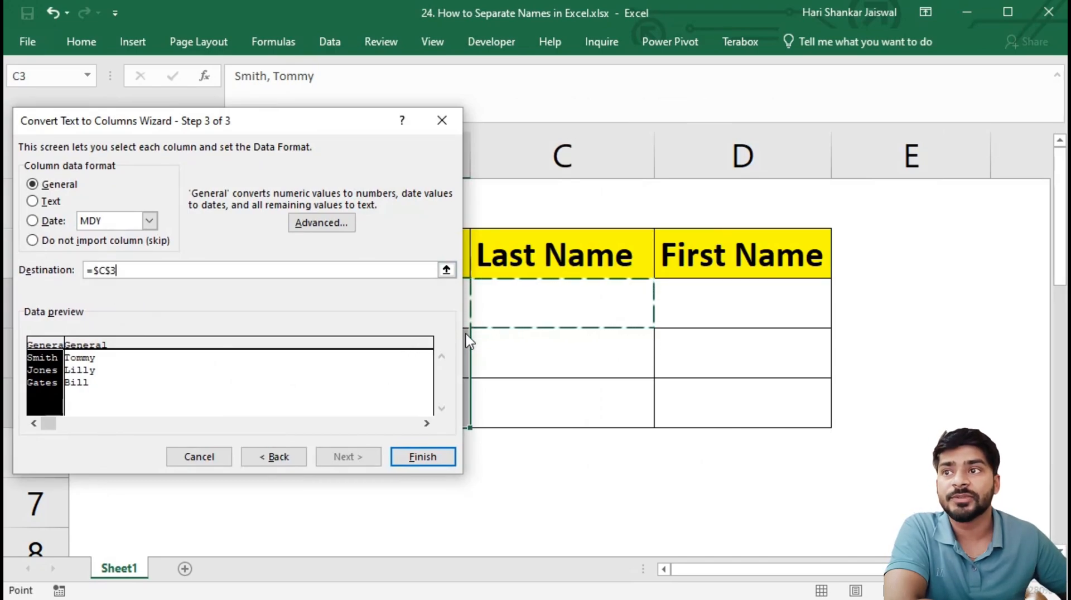
left_click(422, 457)
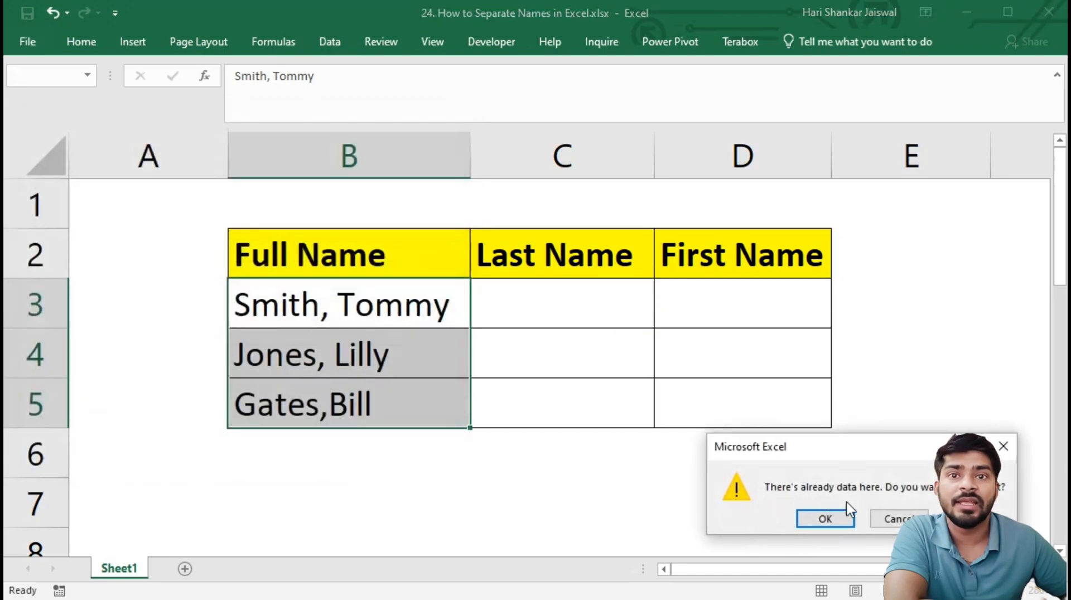
left_click(824, 519)
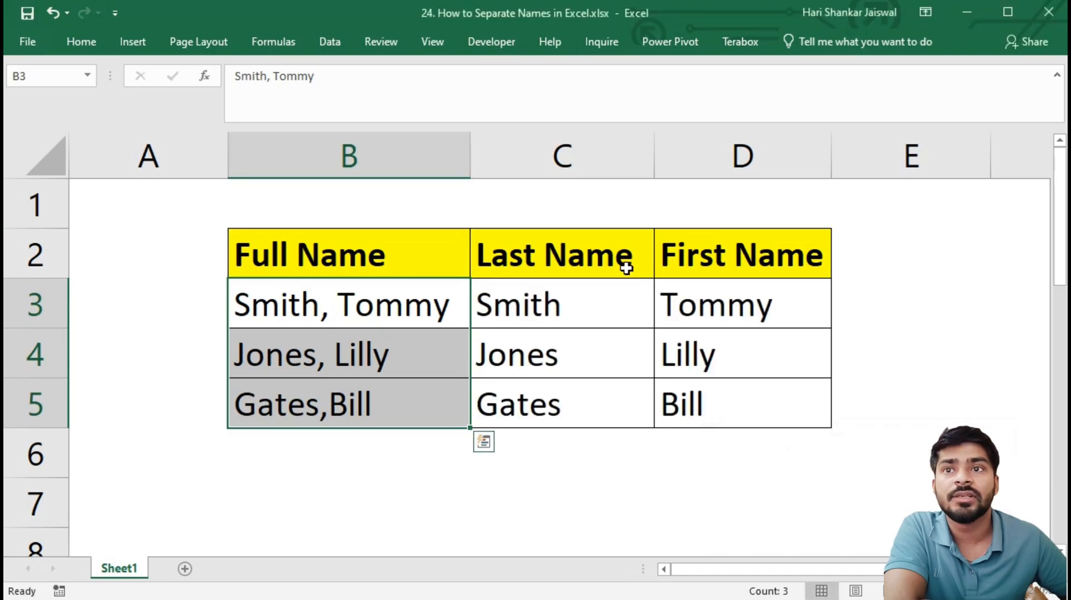